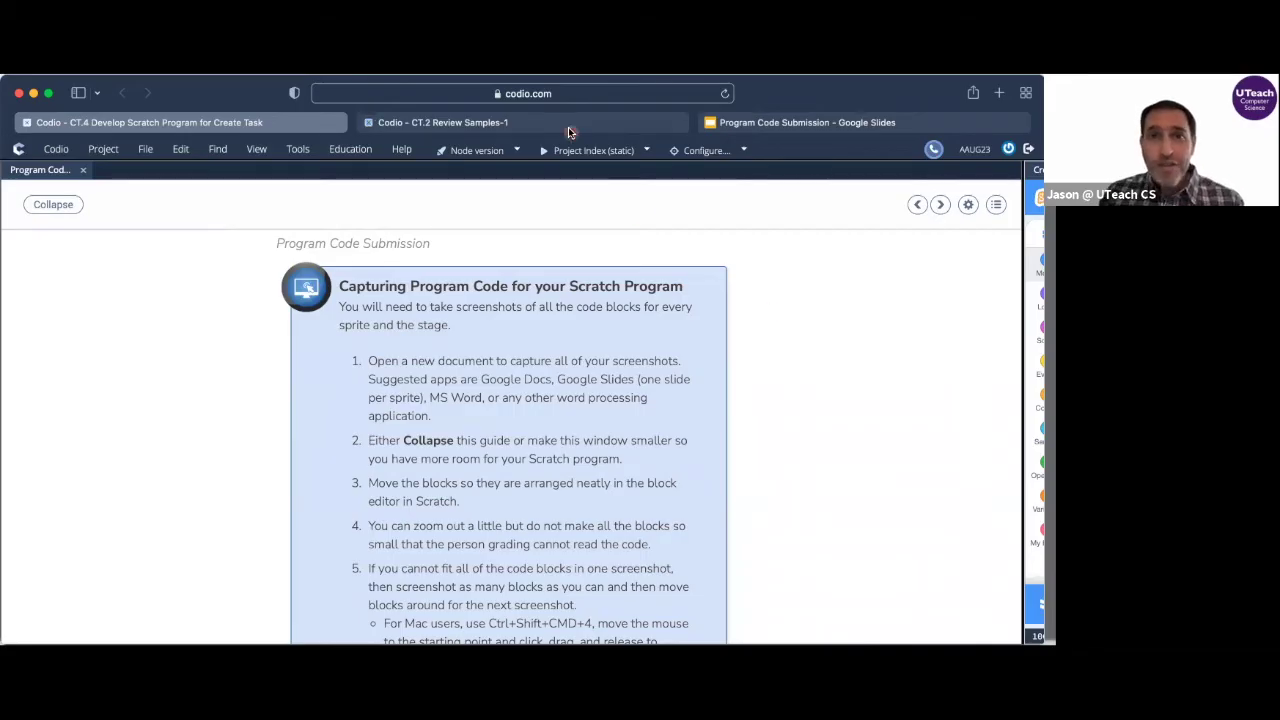
In the CT.2 Review Samples-1 project, shrink the stage and zoom the code until the three list scripts fit.
left_click(569, 128)
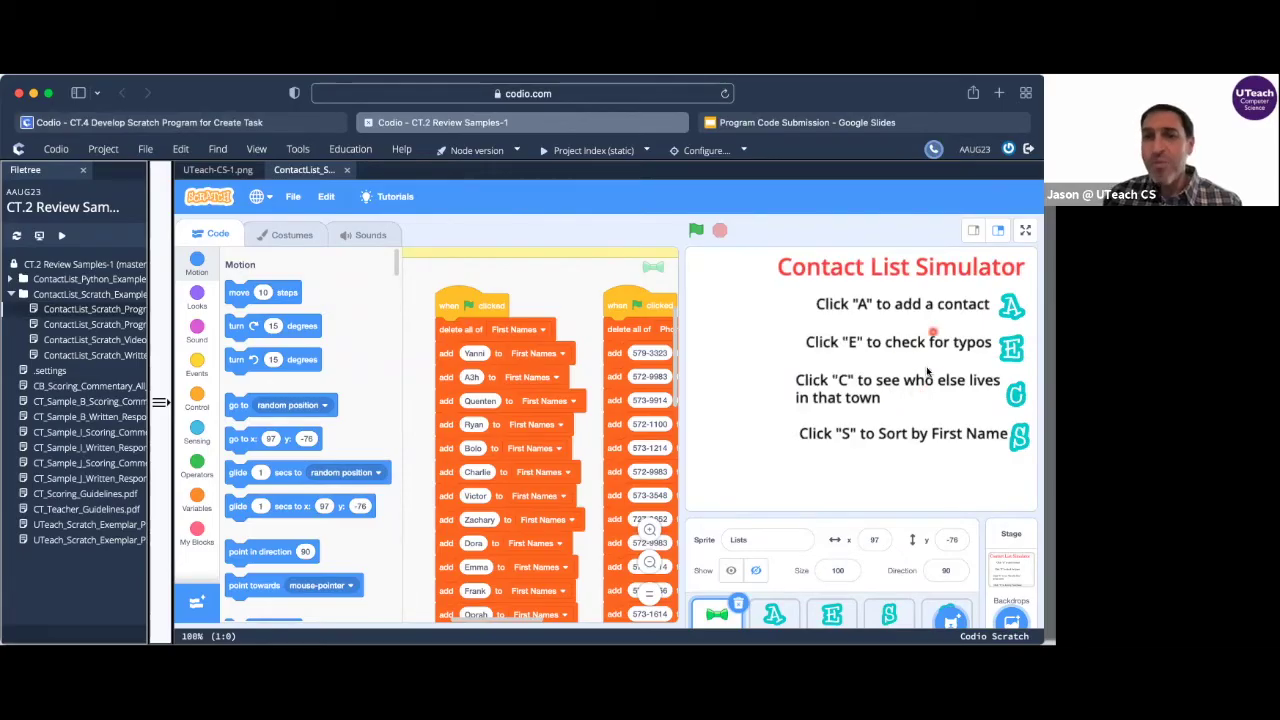
left_click(973, 230)
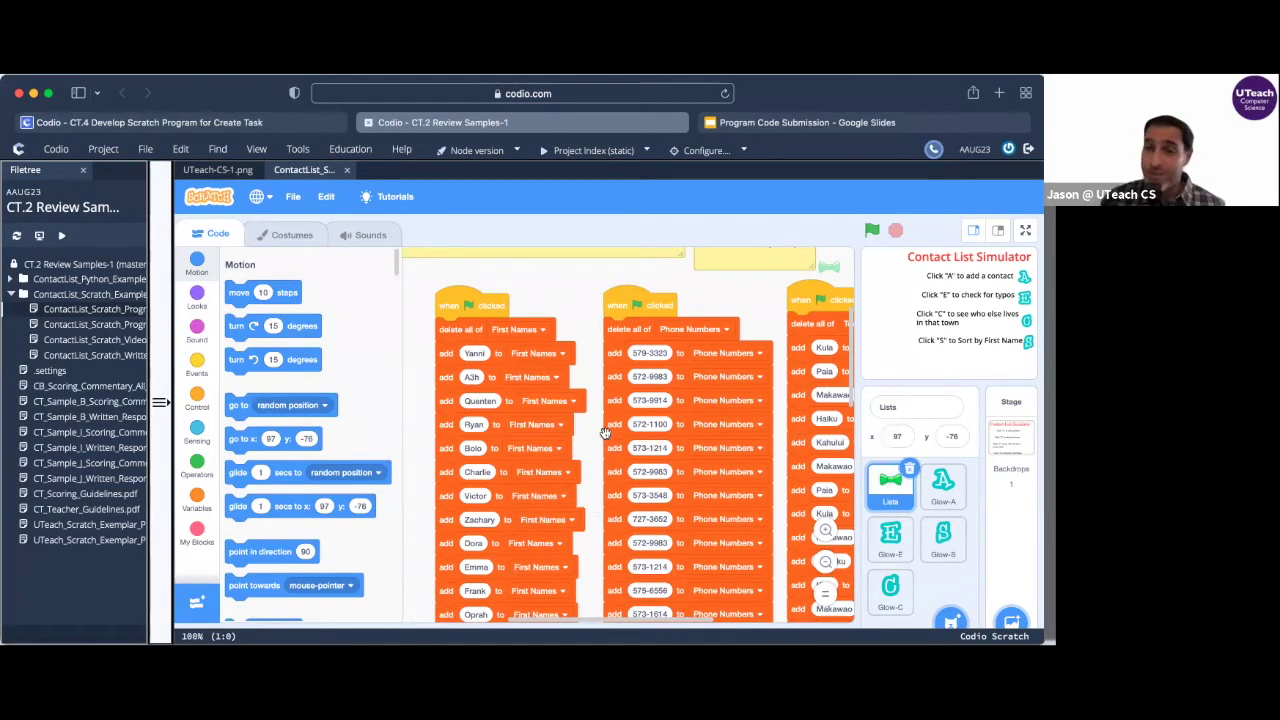
left_click(826, 563)
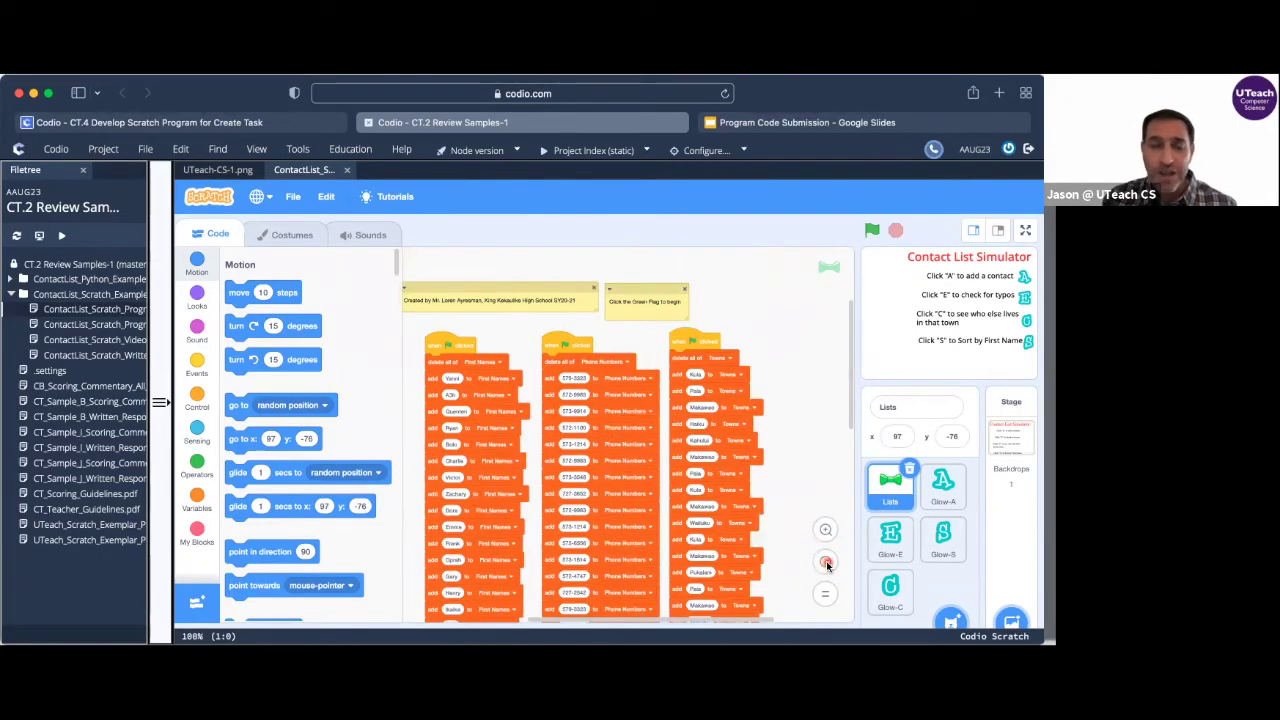
left_click(825, 563)
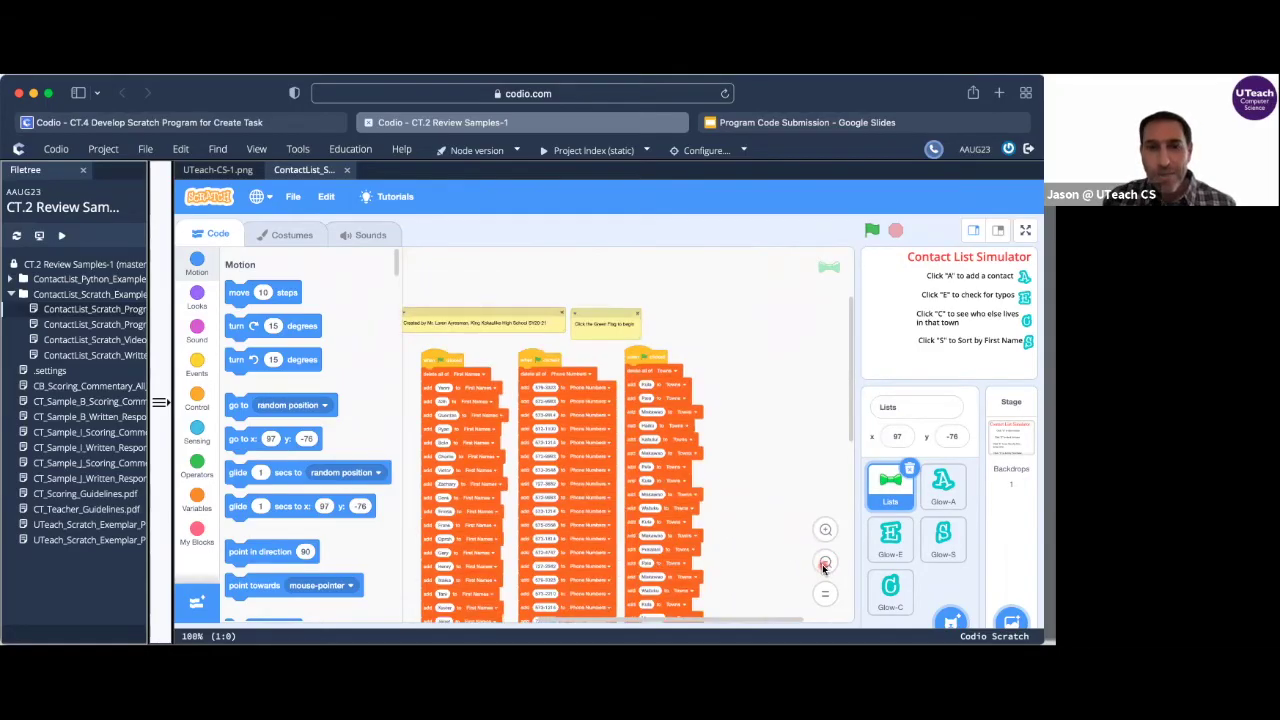
scroll(744, 475, "down", 1)
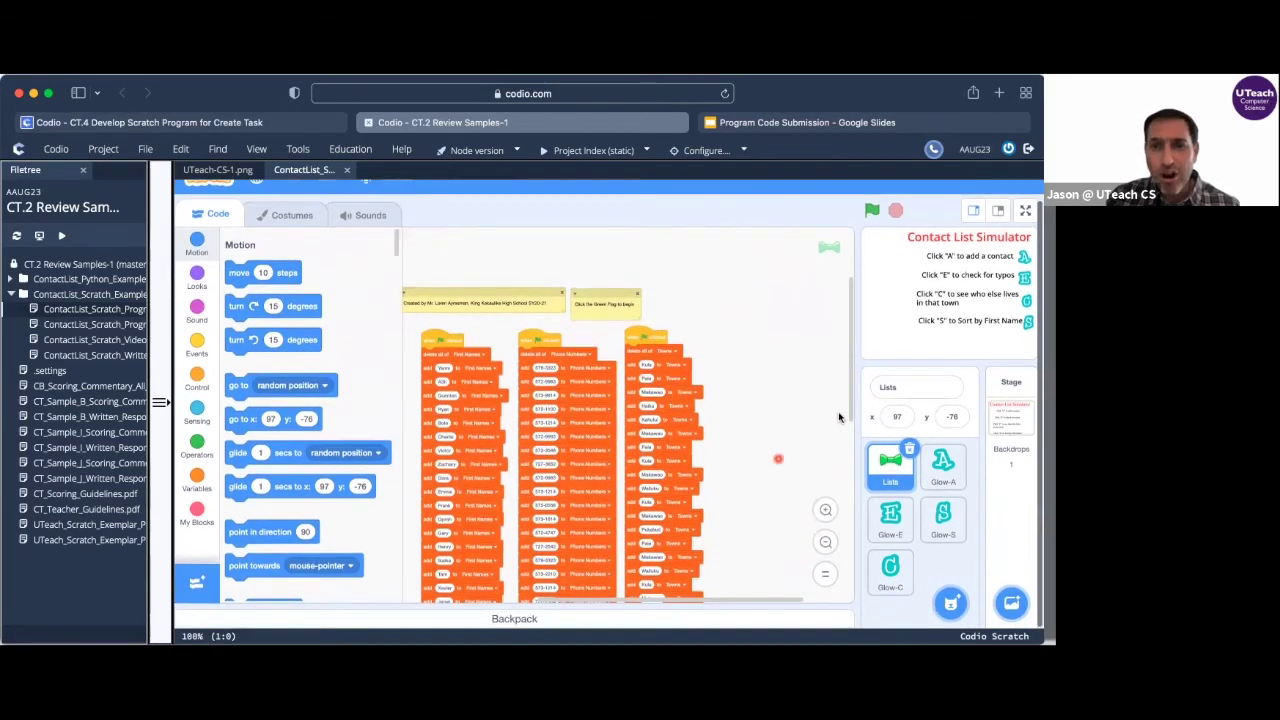
left_click_drag(851, 404, 848, 455)
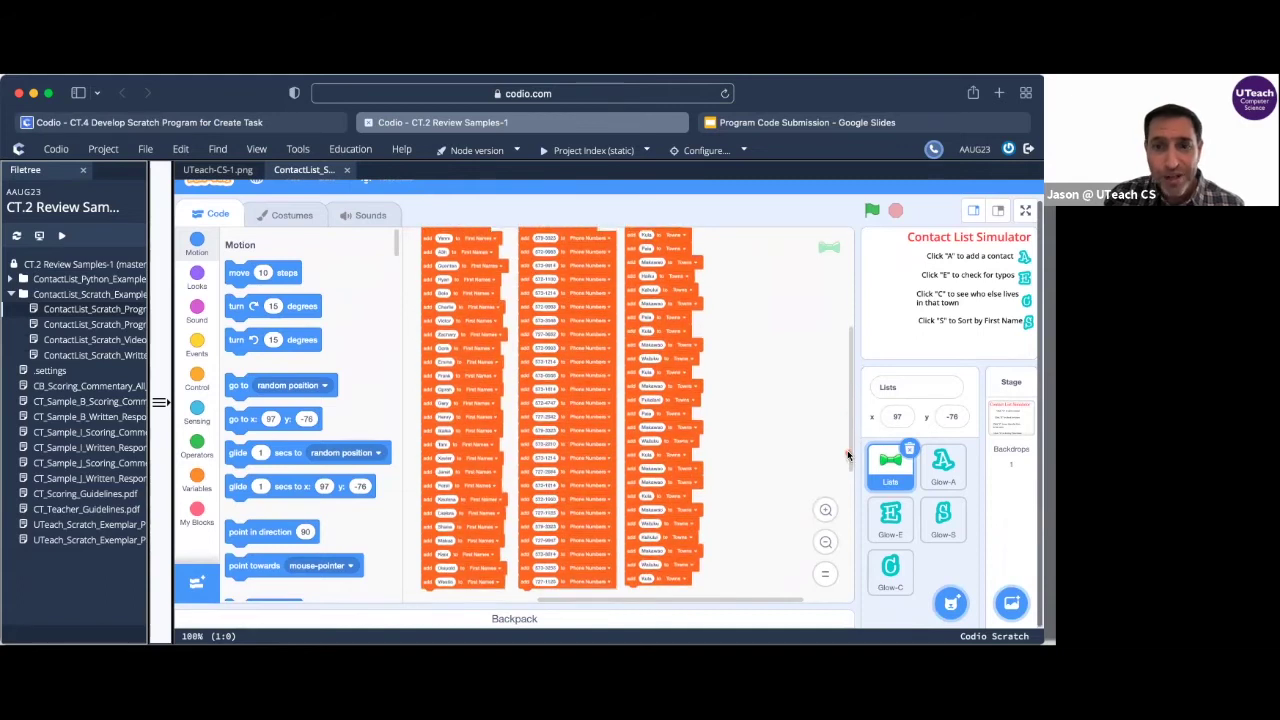
left_click(826, 510)
left_click(826, 510)
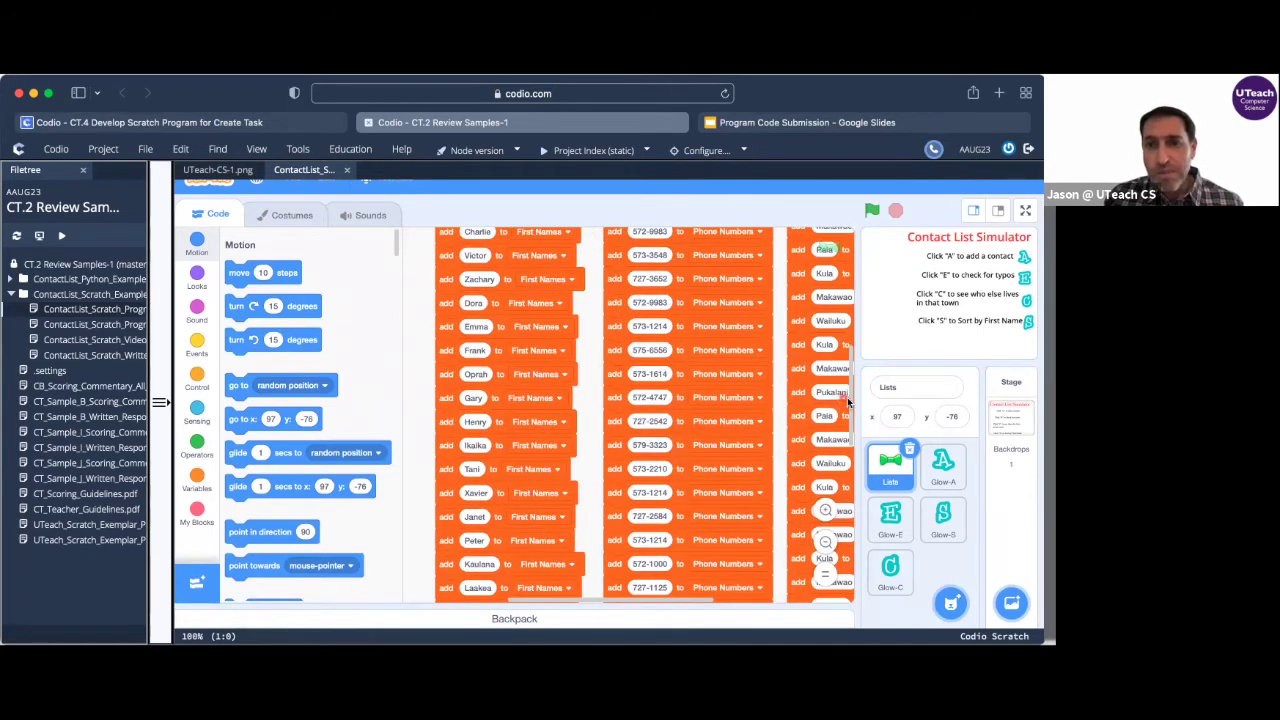
left_click_drag(851, 363, 850, 285)
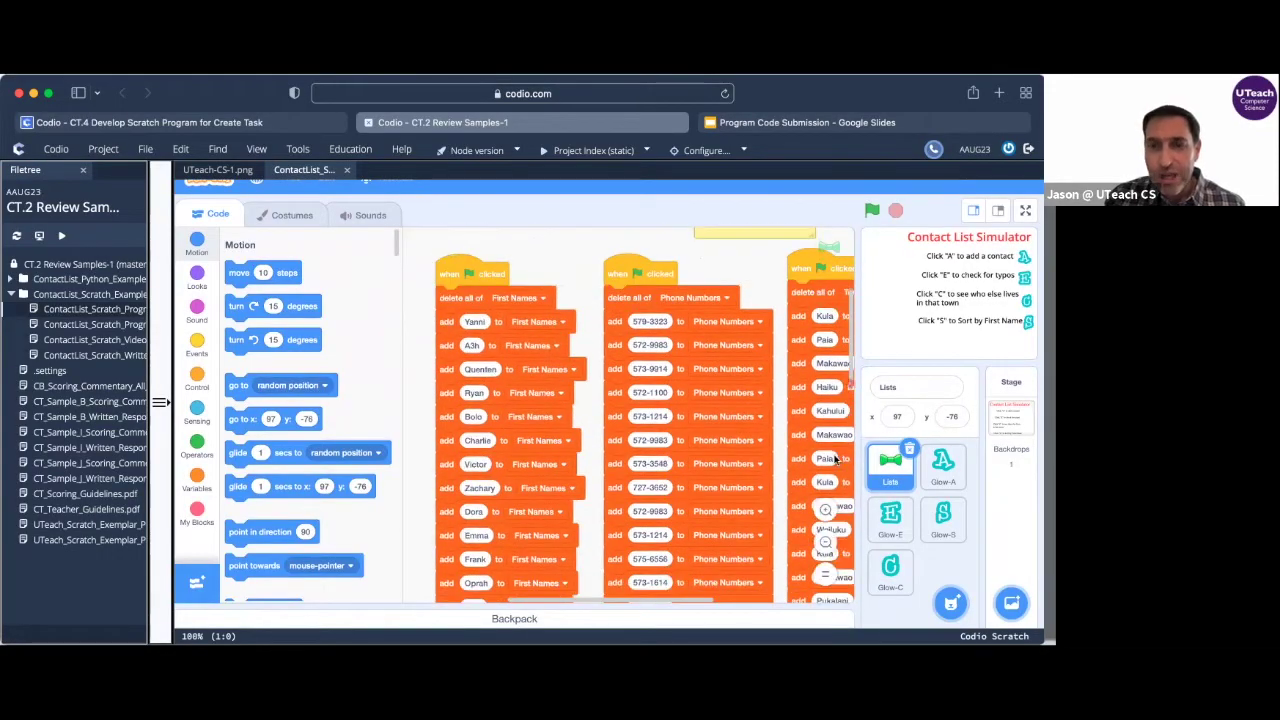
left_click(825, 543)
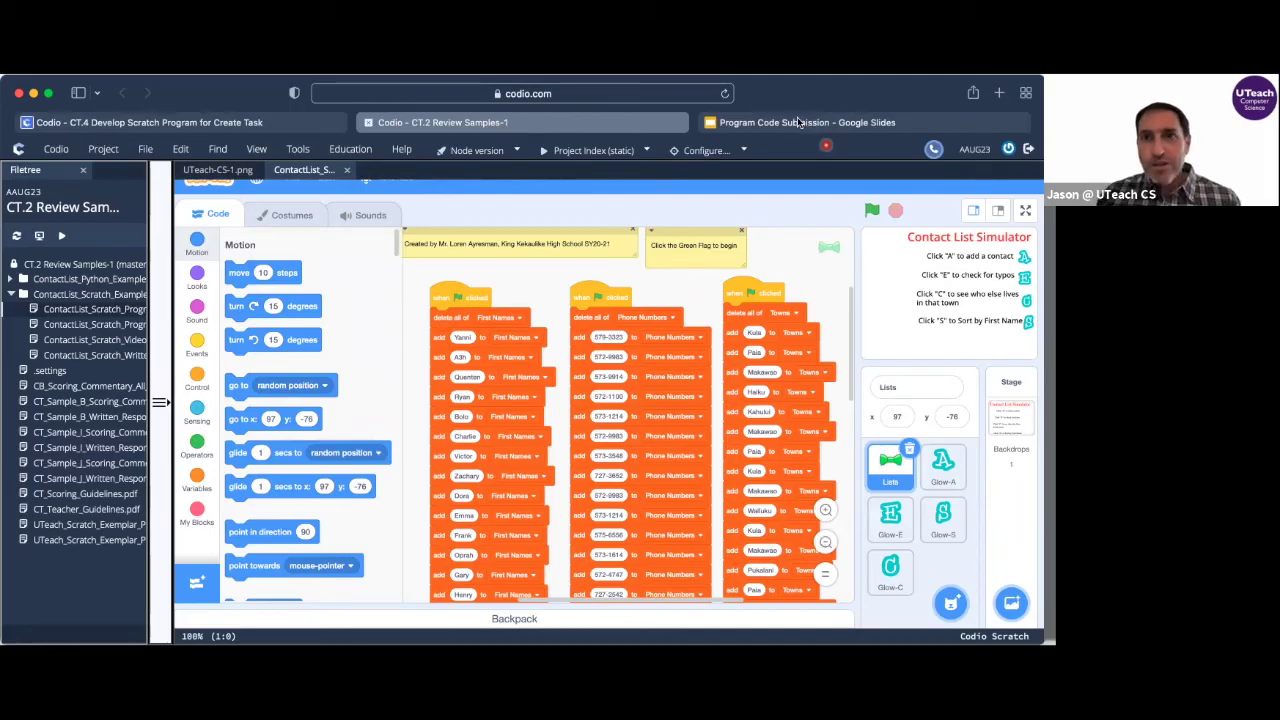
left_click(798, 123)
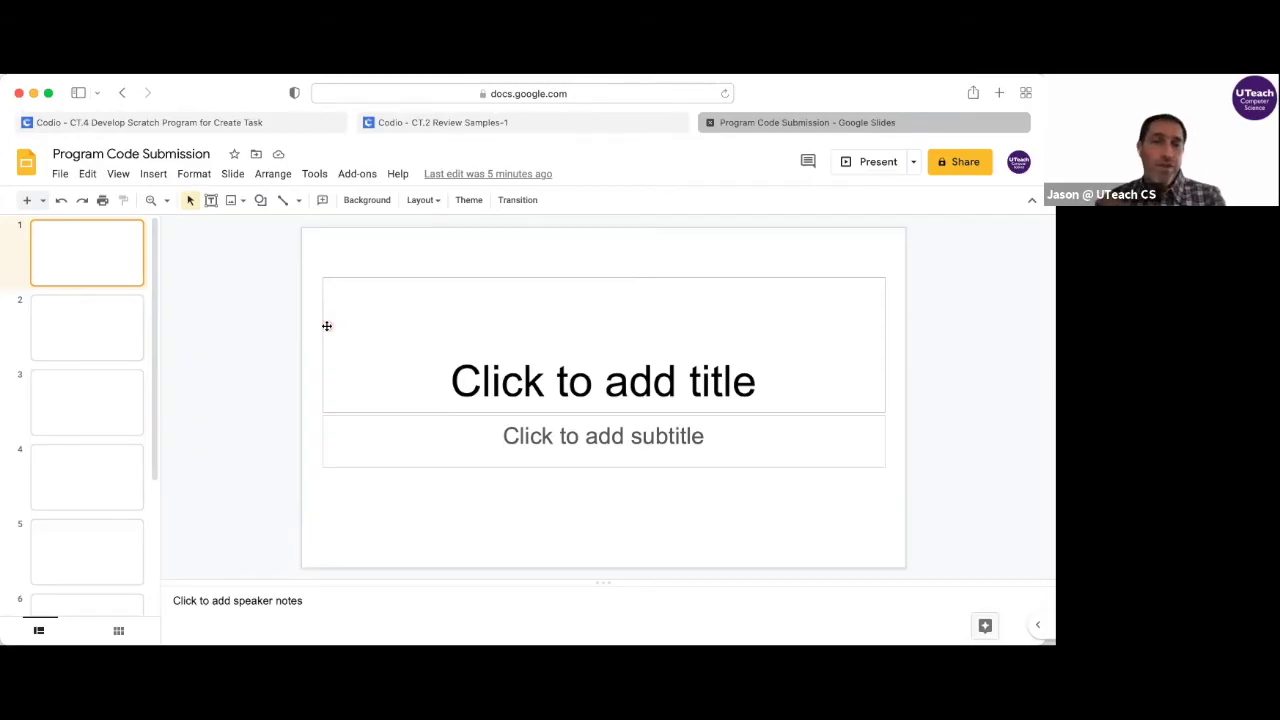
left_click(511, 124)
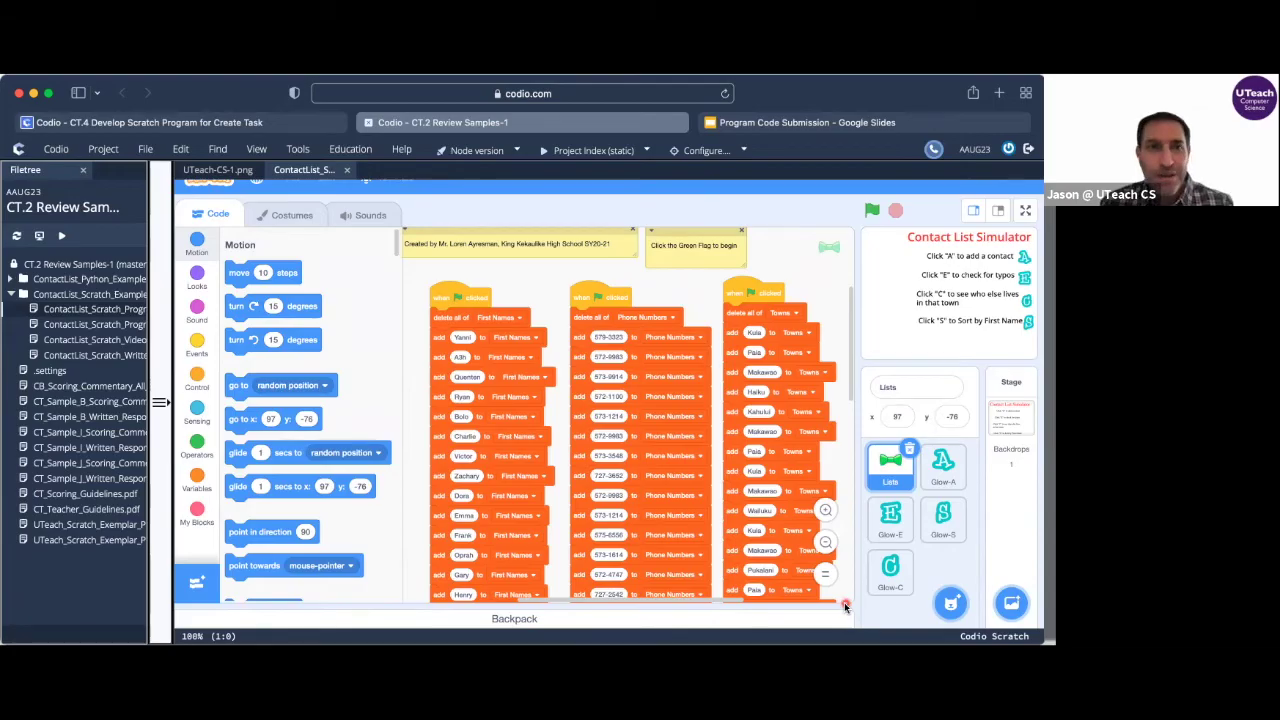
Paste the three-script Scratch screenshot onto slide 1, centre it, then move to slide 2.
left_click(799, 124)
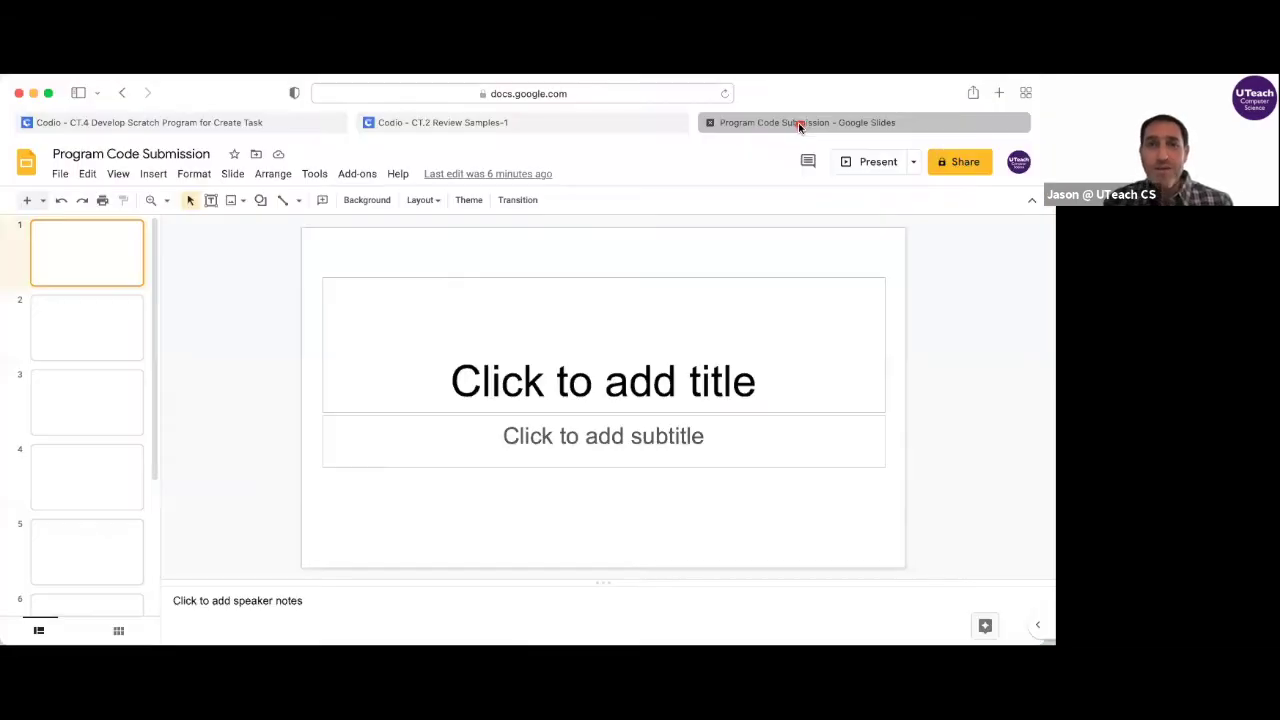
left_click(581, 342)
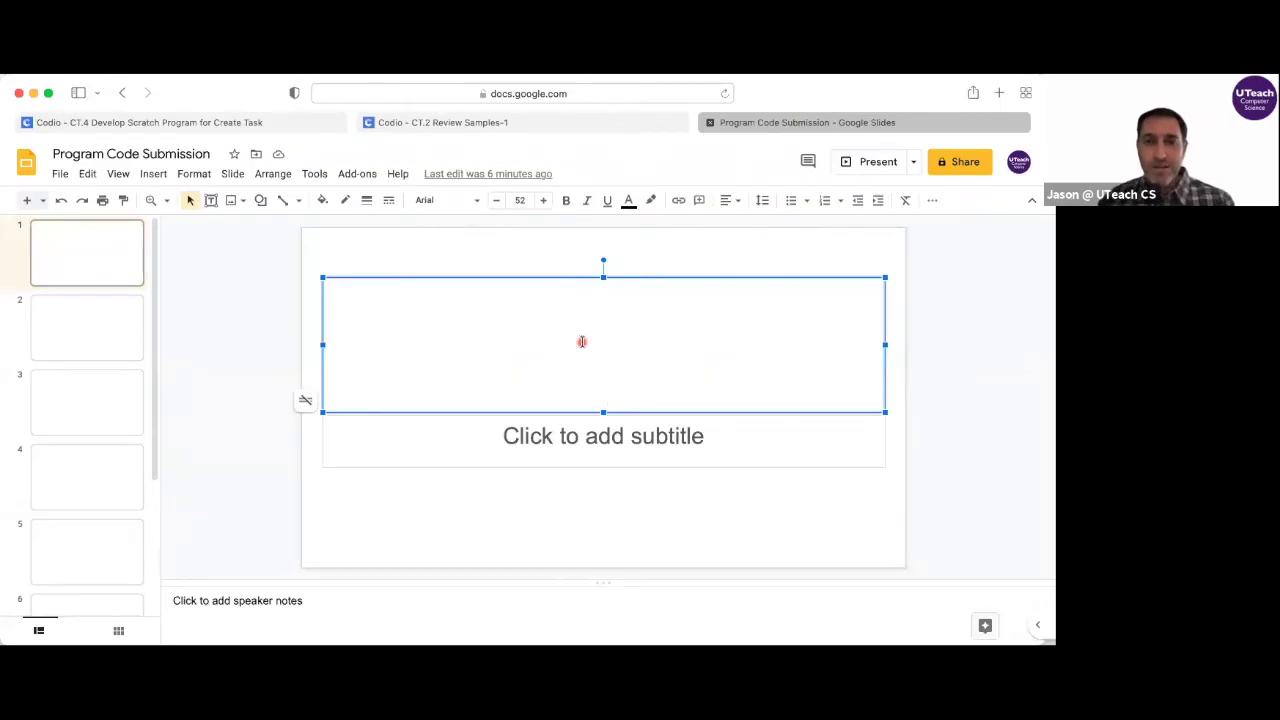
key("super+v")
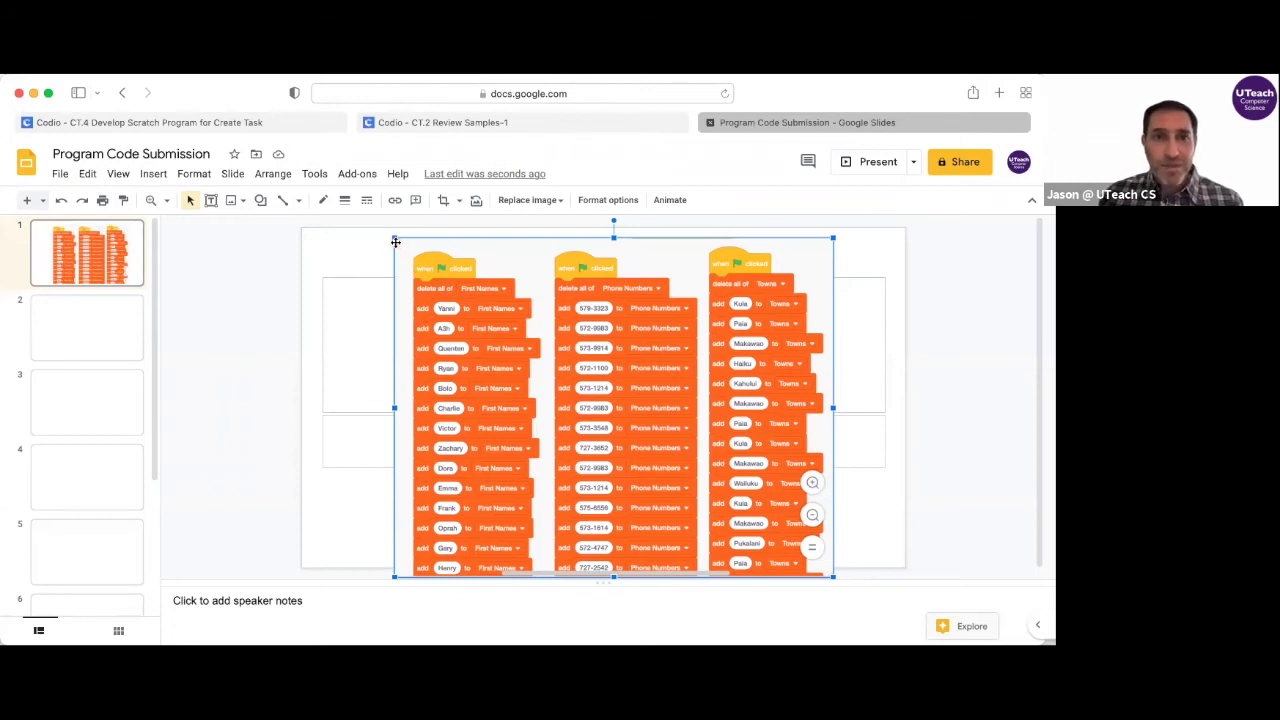
left_click_drag(396, 242, 395, 234)
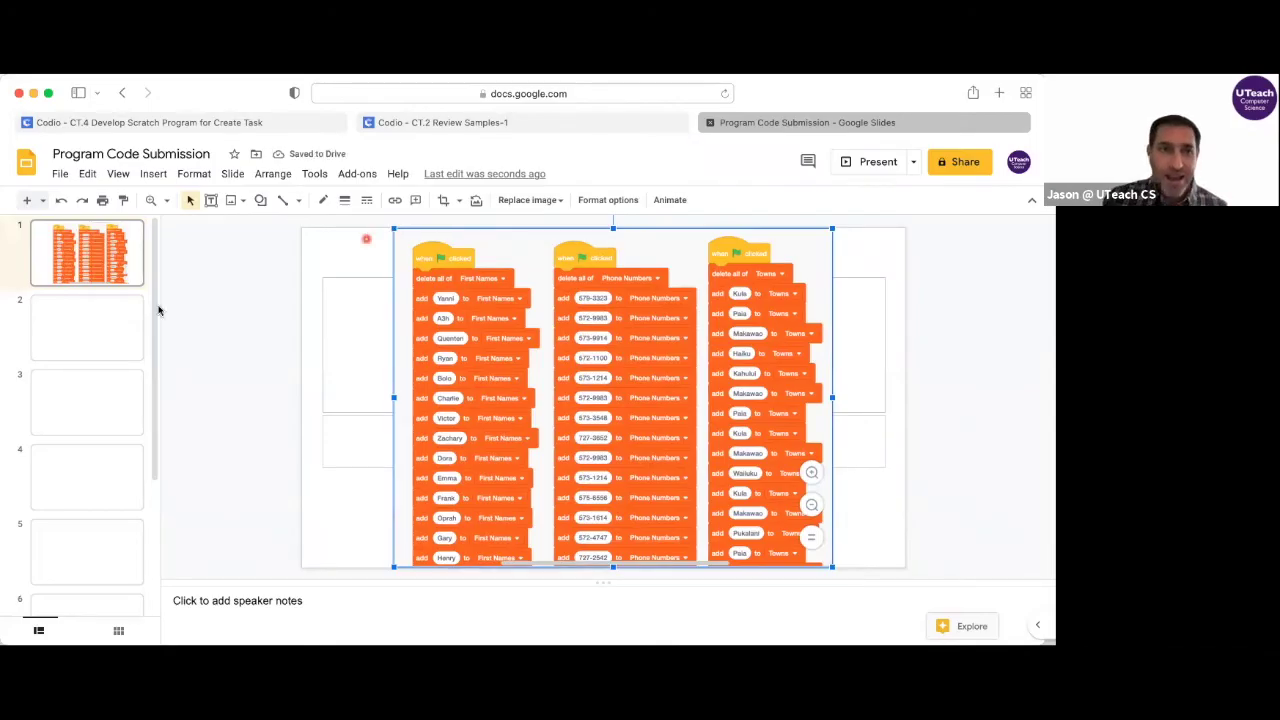
left_click(108, 324)
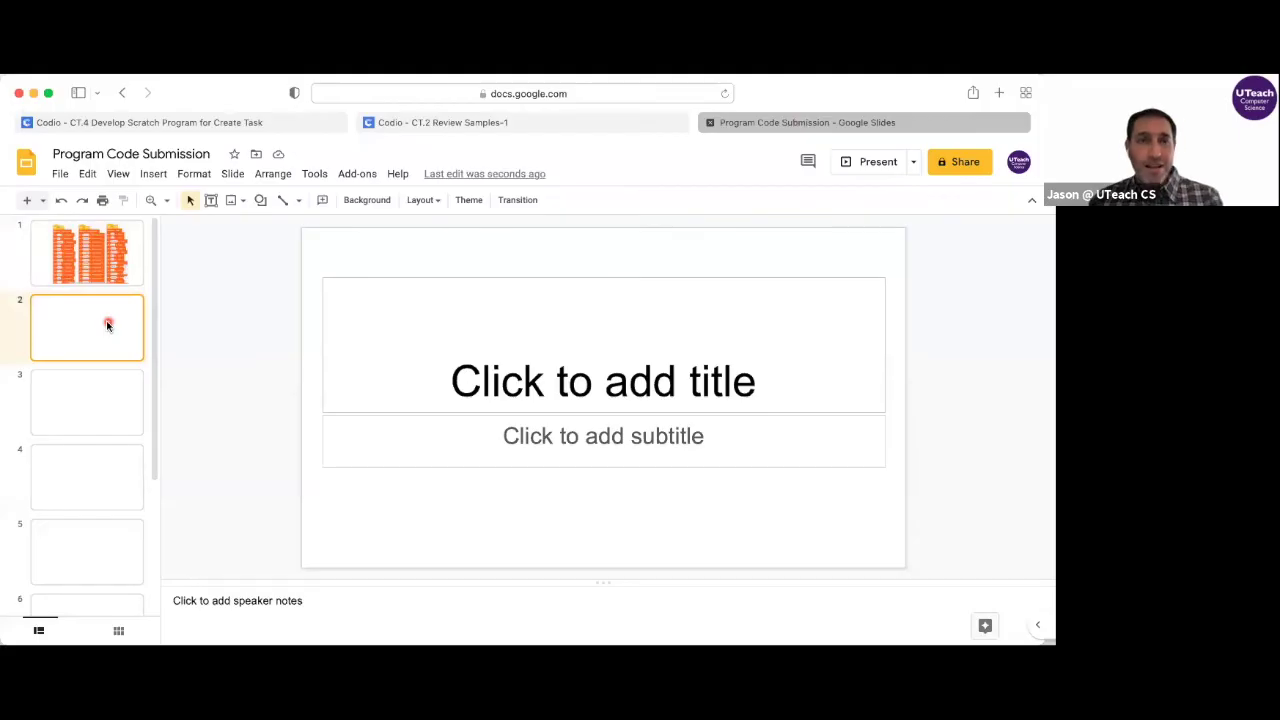
Scroll to the lower list-building blocks and screenshot the Lists code to the clipboard.
left_click(470, 125)
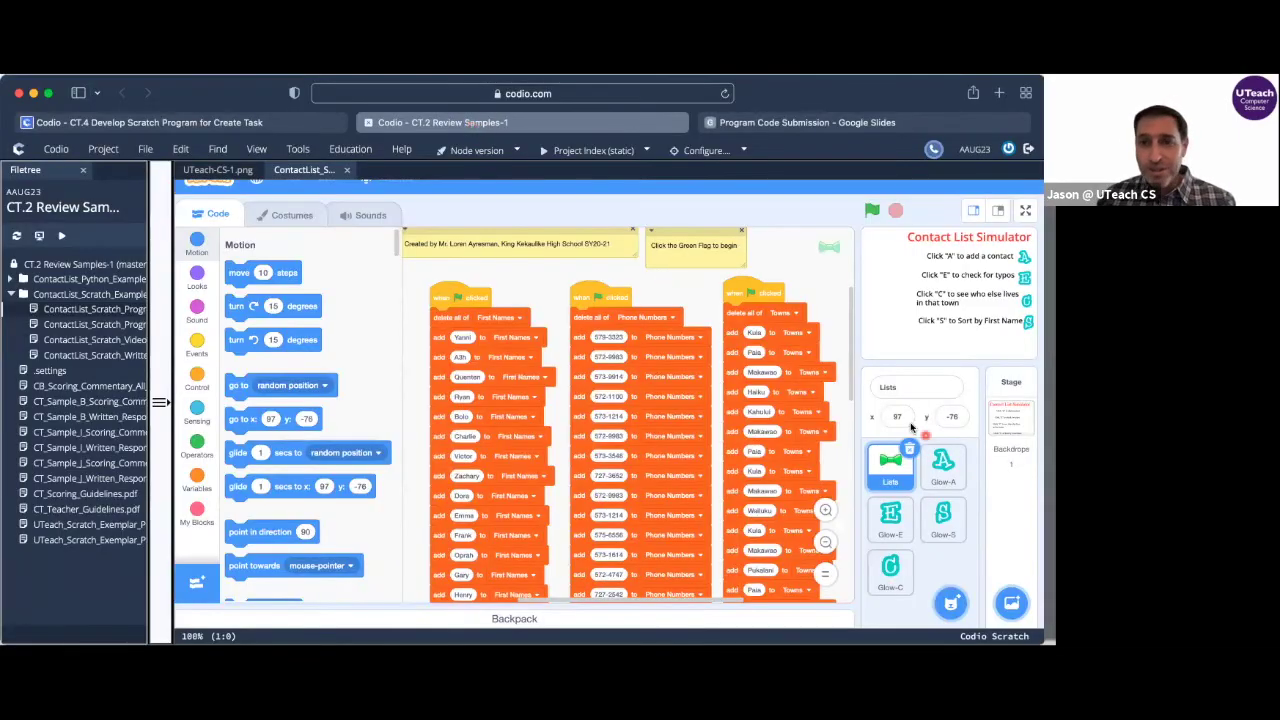
scroll(852, 390, "down", 1)
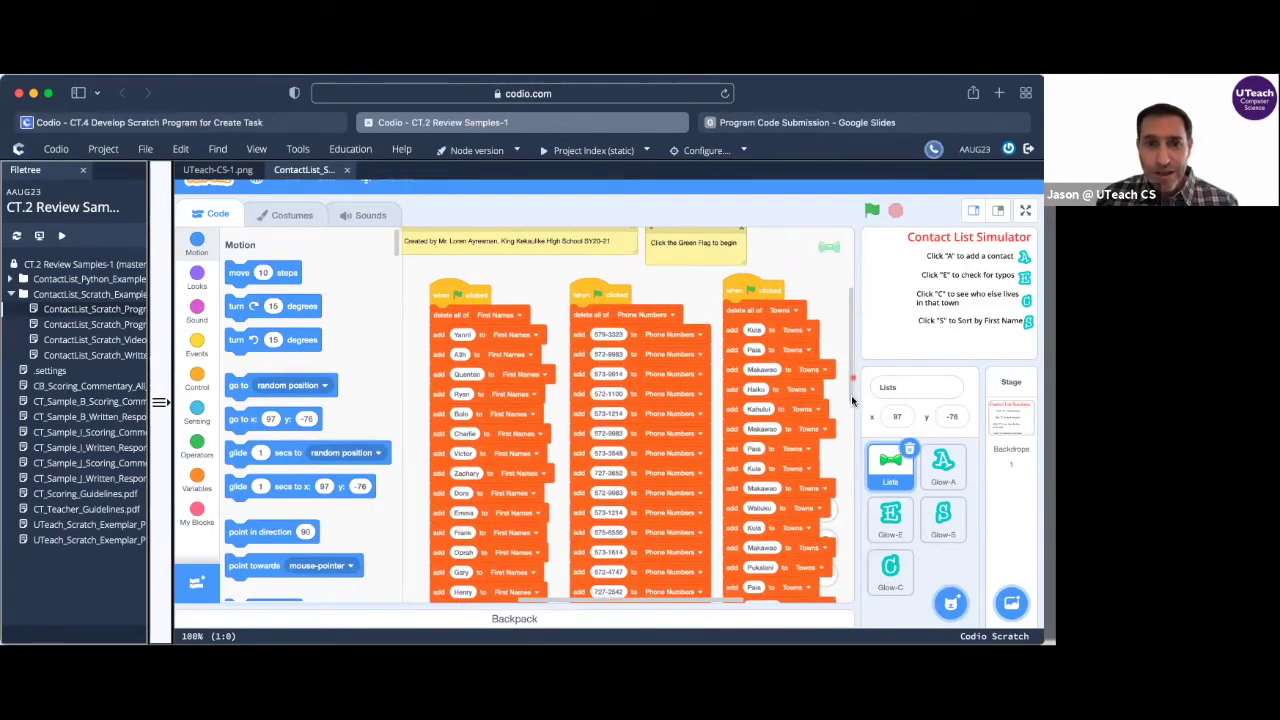
left_click_drag(852, 400, 848, 480)
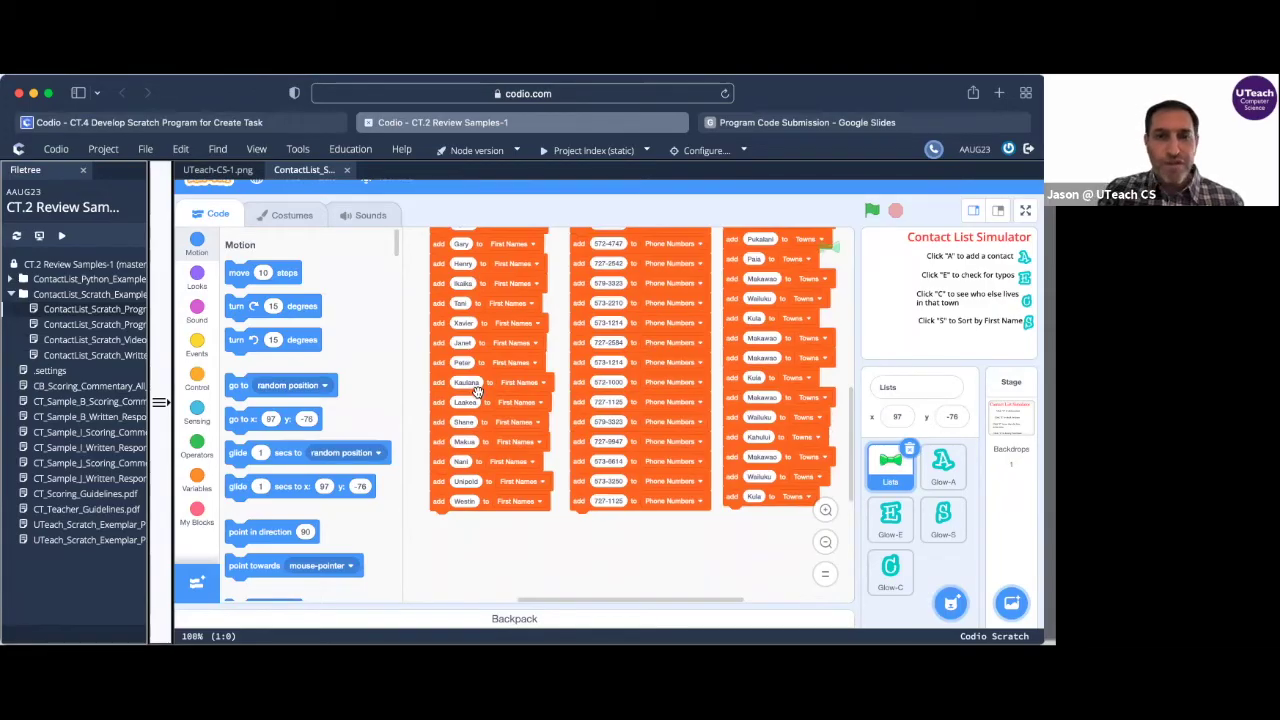
key("super+shift+4")
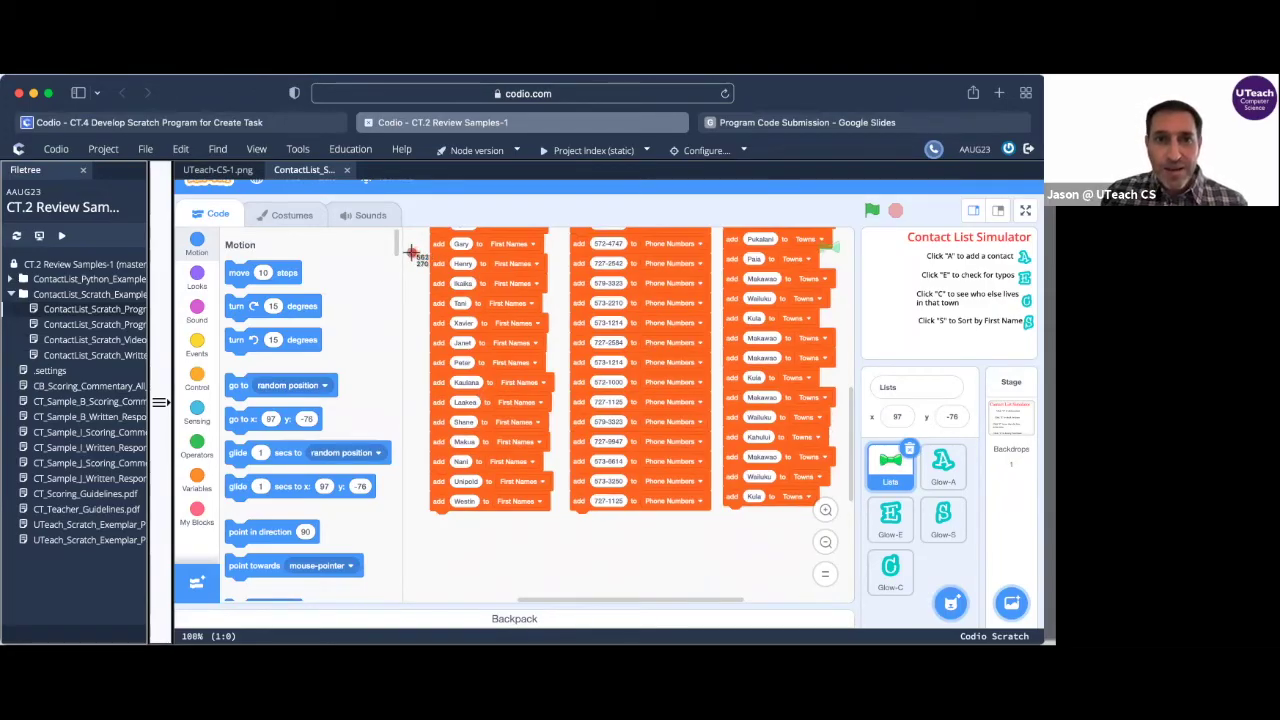
key("Escape")
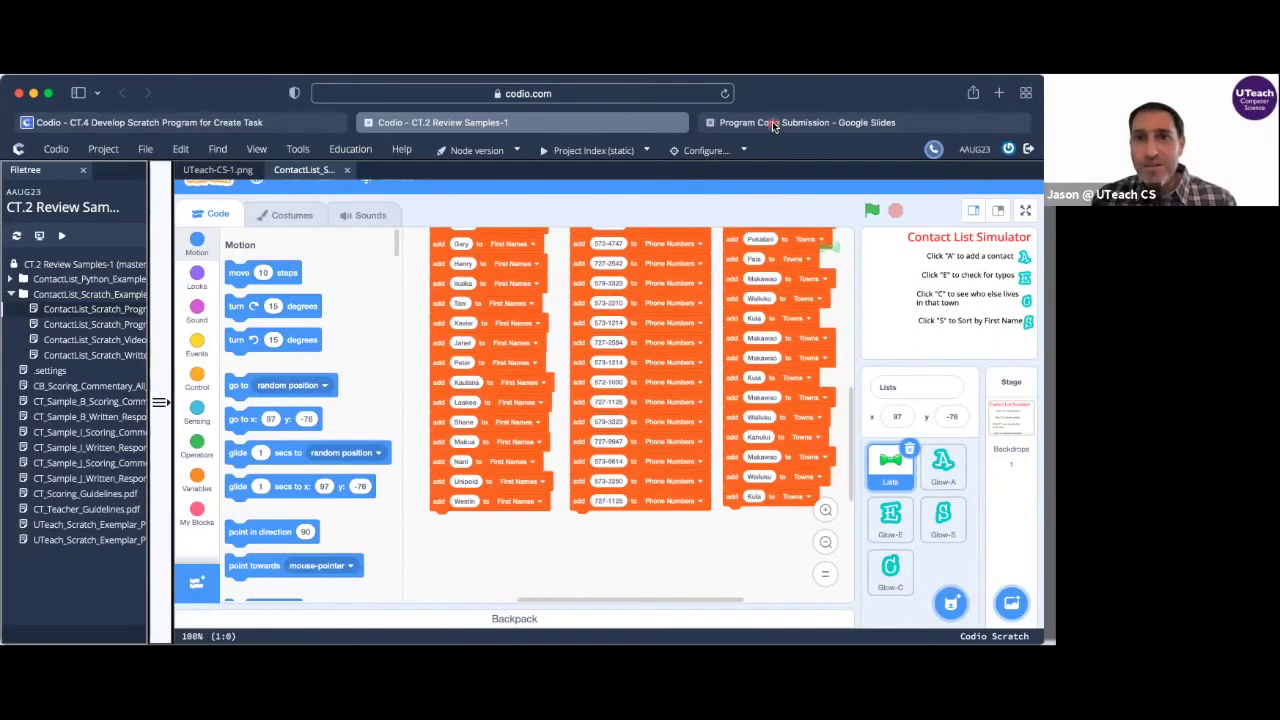
Paste the Lists code screenshot onto slide 2's title area and select blank slide 3.
left_click(769, 123)
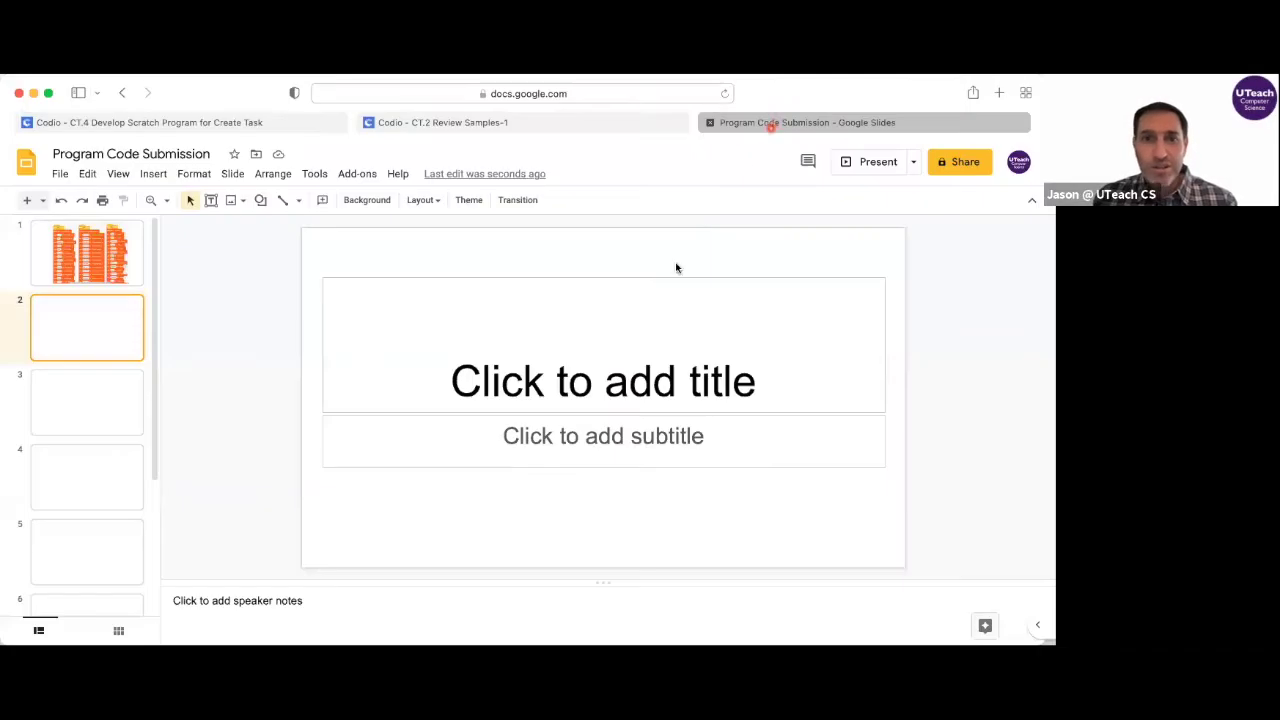
left_click(602, 366)
key("super+v")
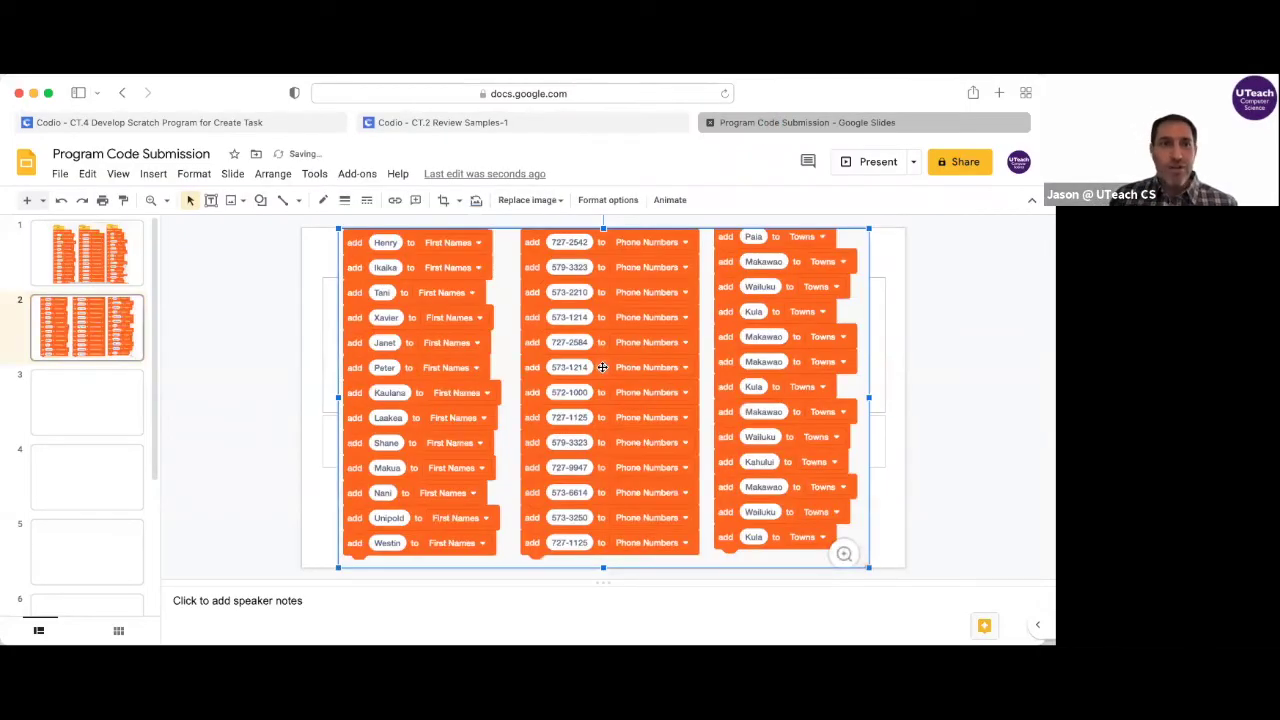
left_click(100, 403)
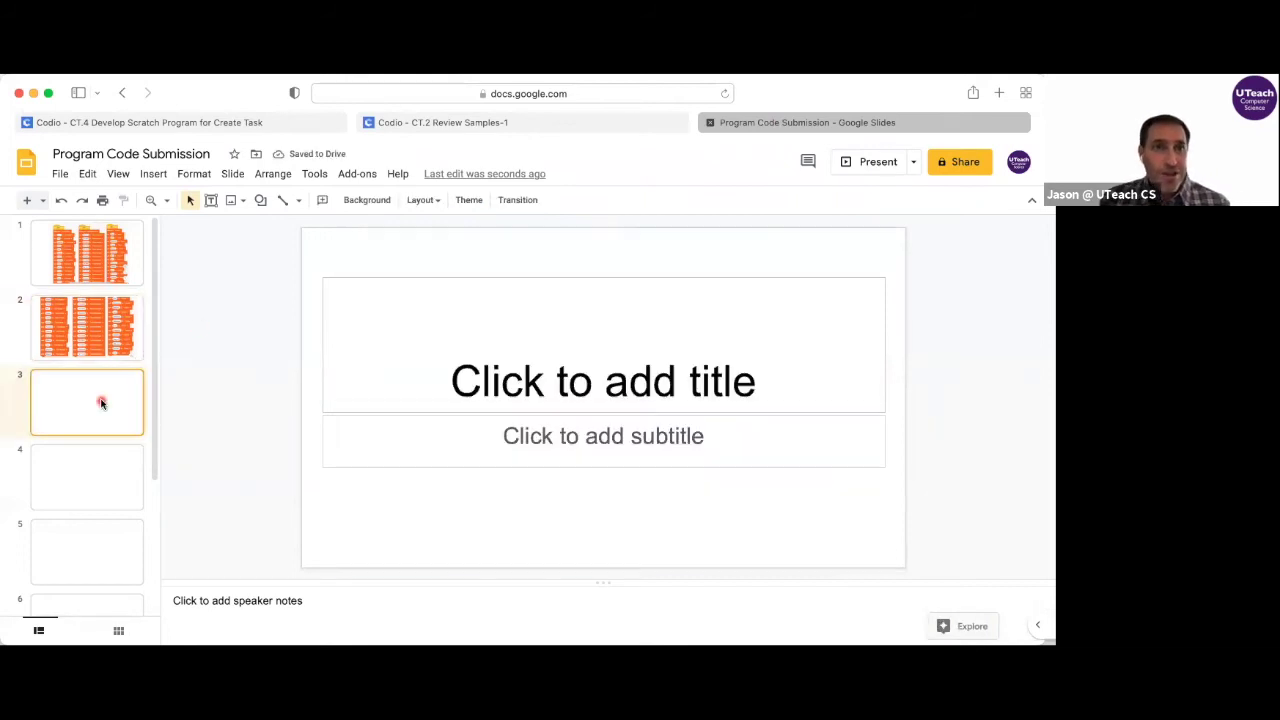
left_click(523, 121)
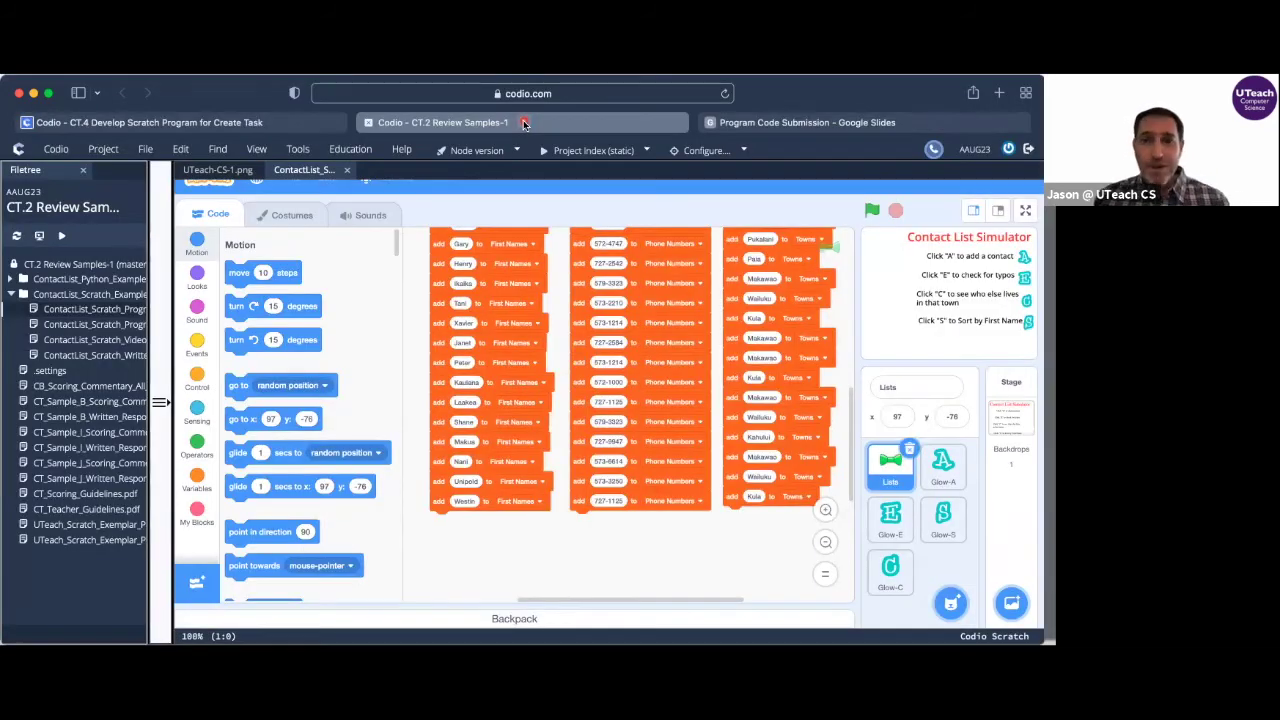
Select the Glow-A sprite to display its Add Name scripts.
left_click(941, 468)
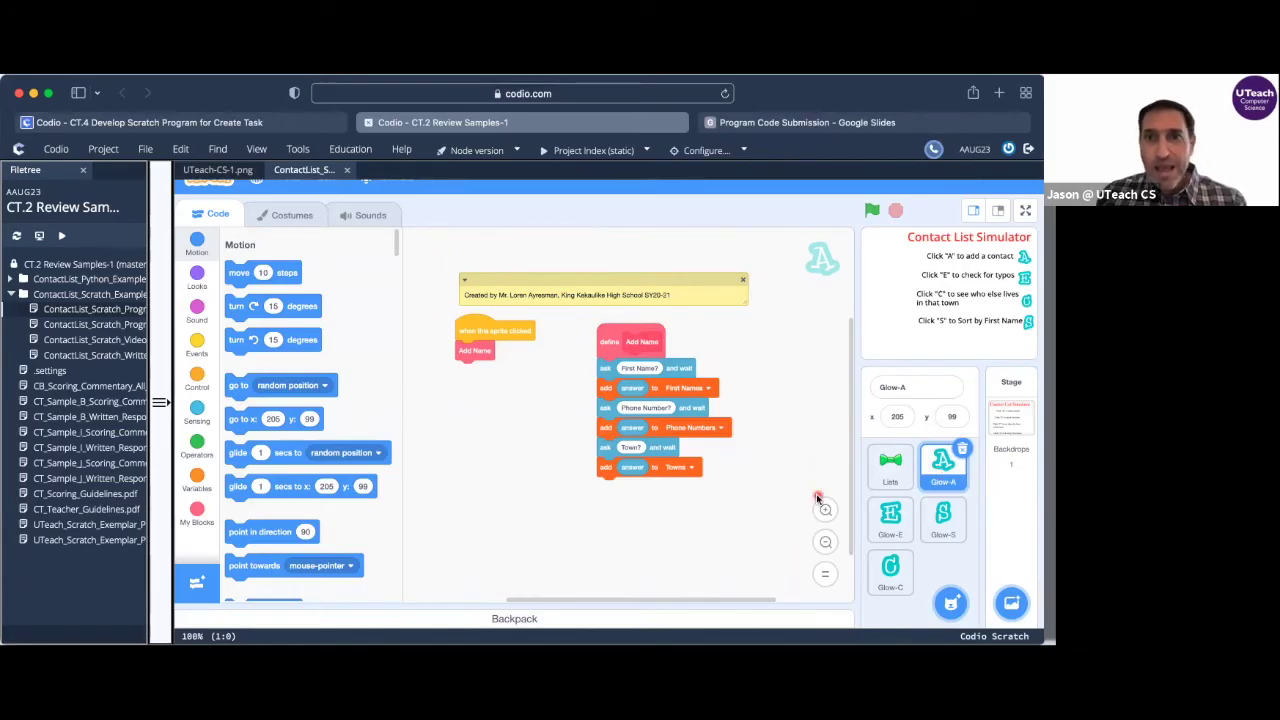
Paste the Glow-A code screenshot onto slide 3 and scroll through the deck to check it.
left_click(766, 122)
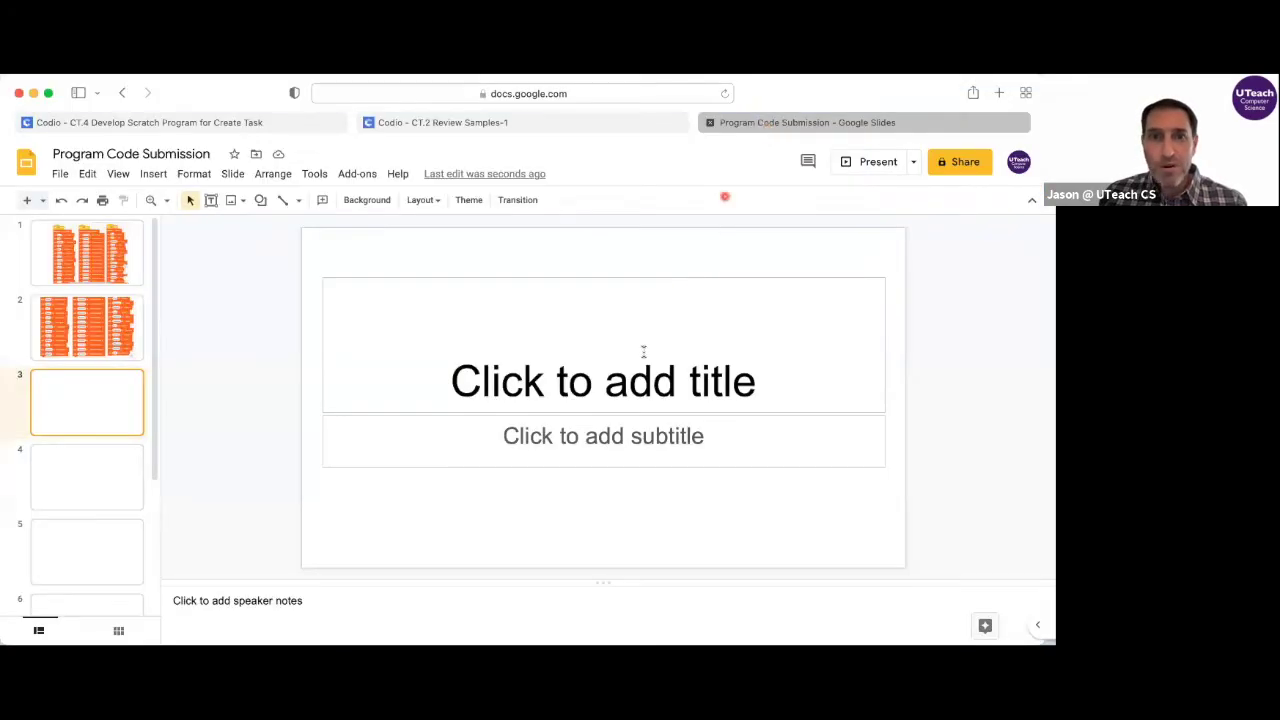
left_click(643, 343)
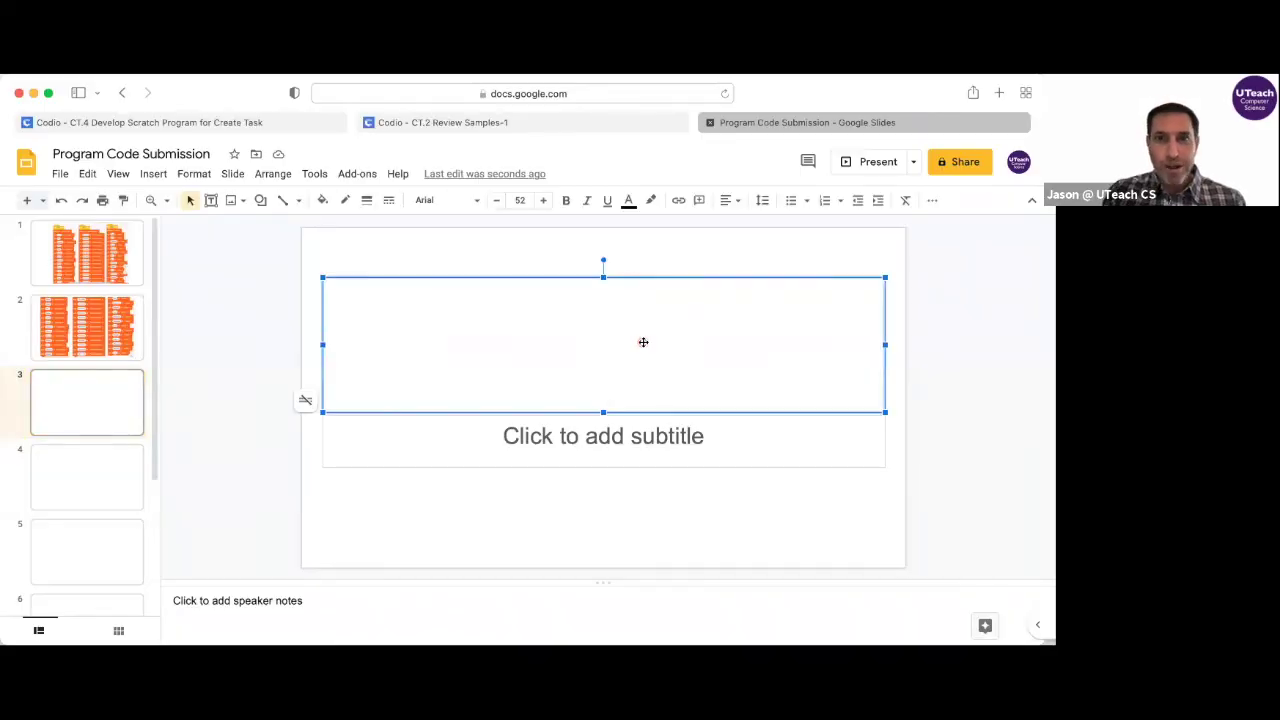
key("super+v")
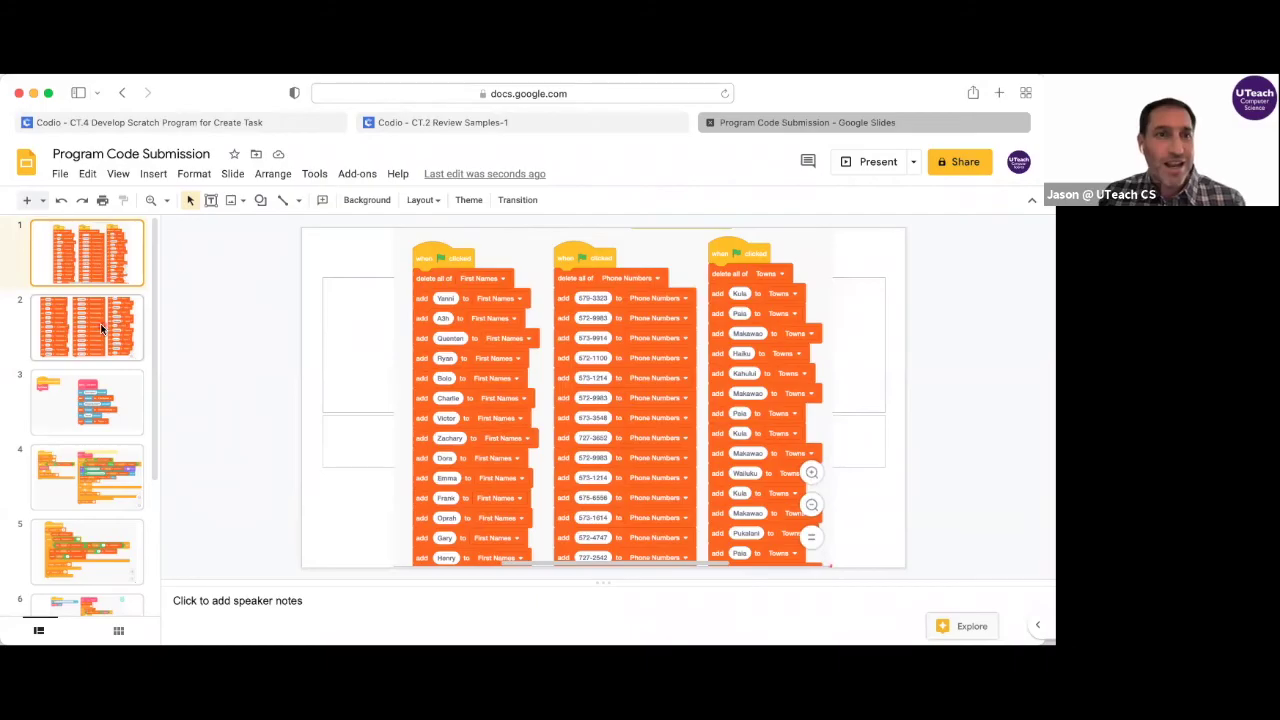
scroll(100, 328, "down", 4)
scroll(100, 328, "up", 3)
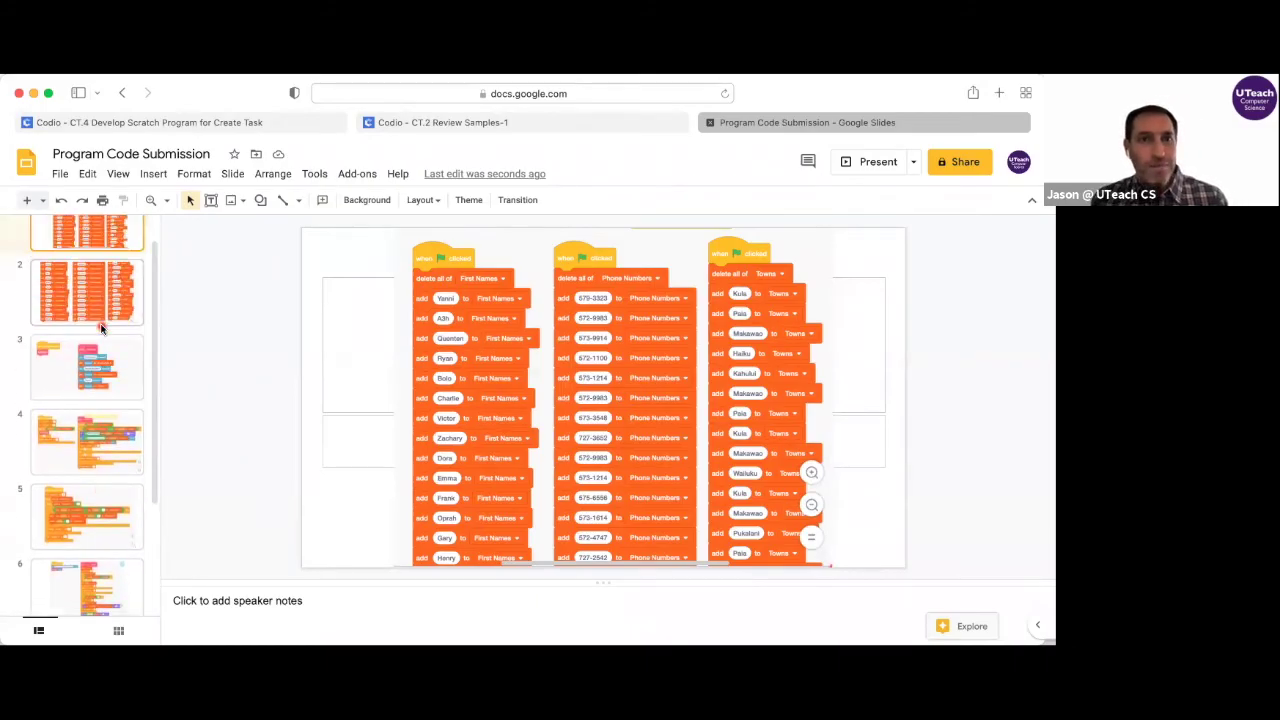
scroll(100, 328, "up", 5)
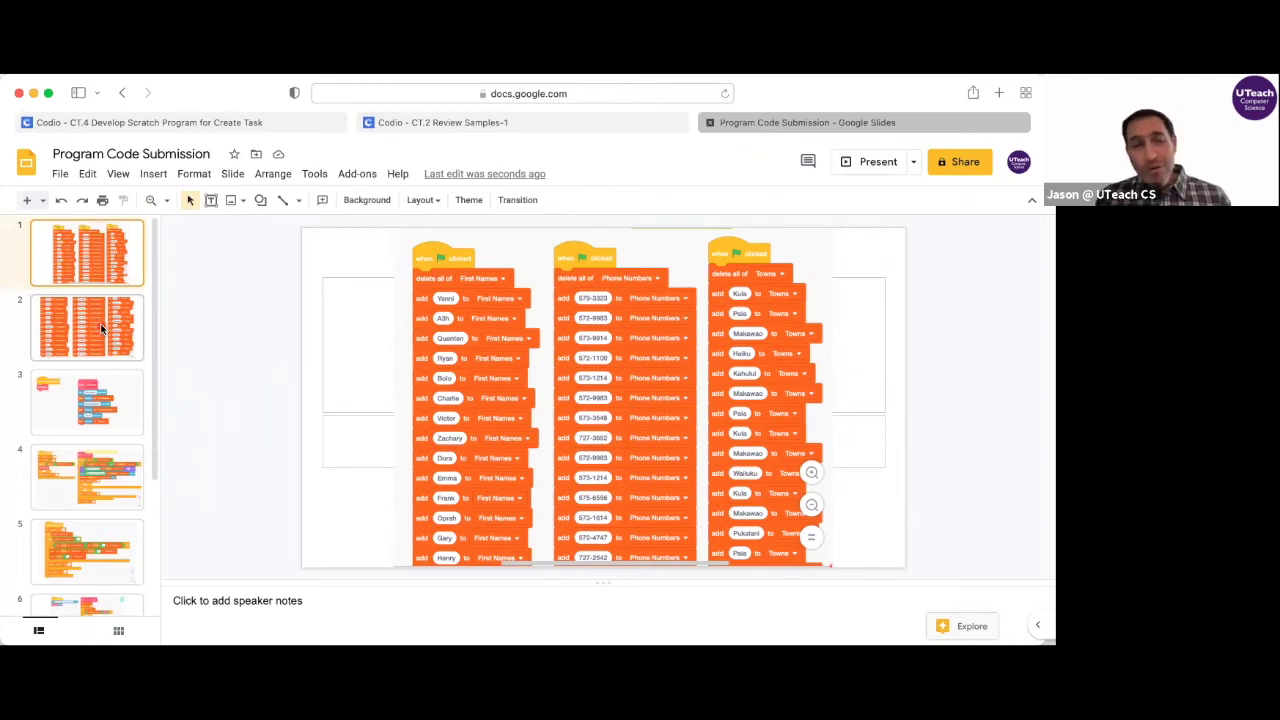
Save the deck via File > Download > PDF Document (.pdf).
left_click(59, 177)
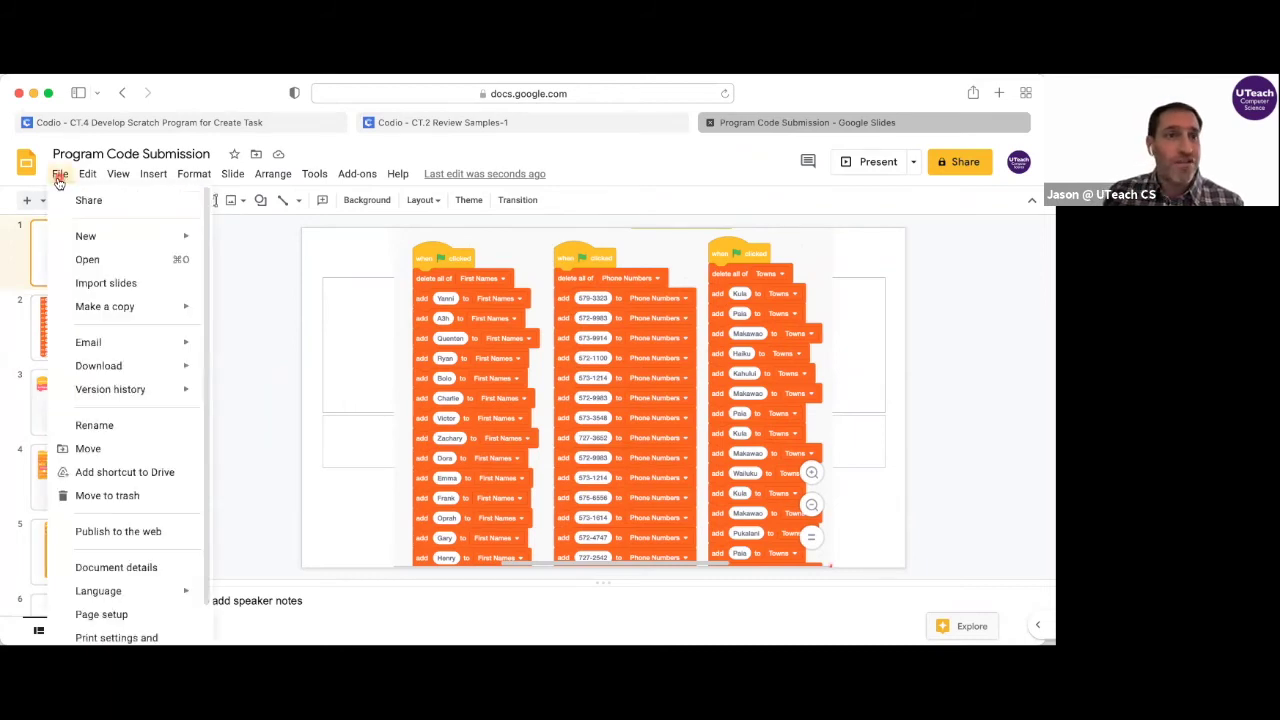
mouse_move(121, 366)
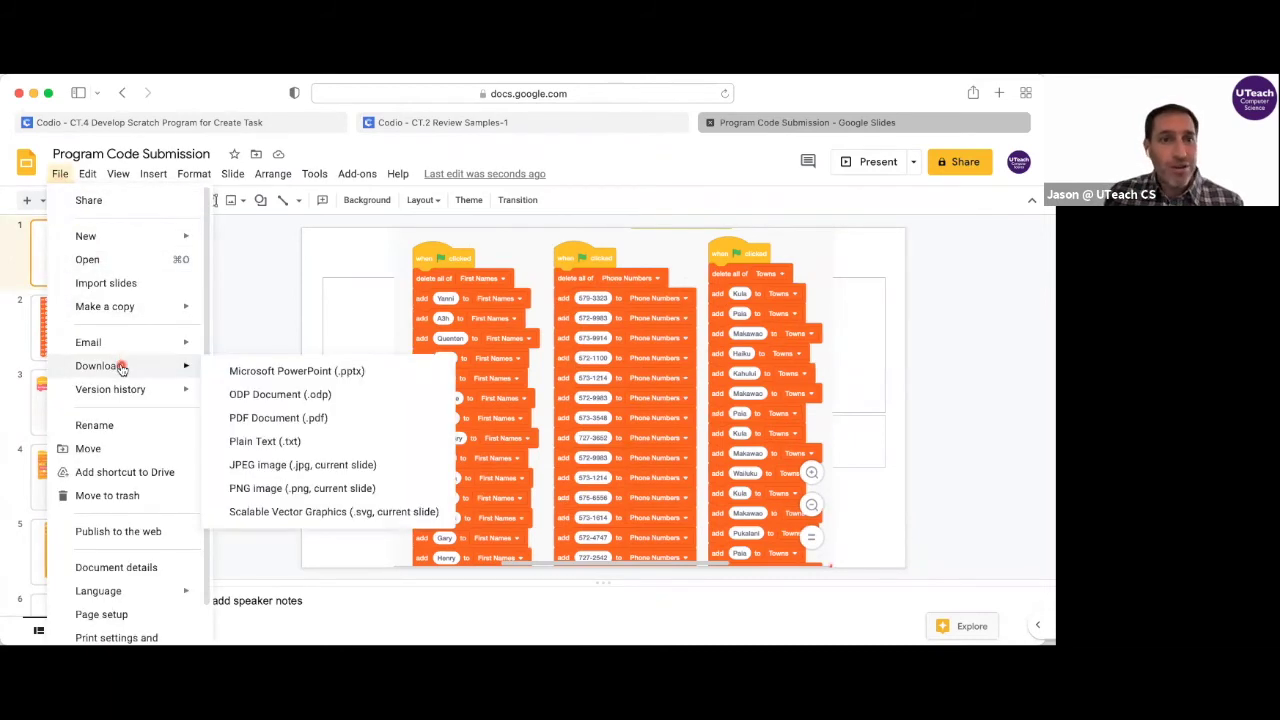
left_click(276, 420)
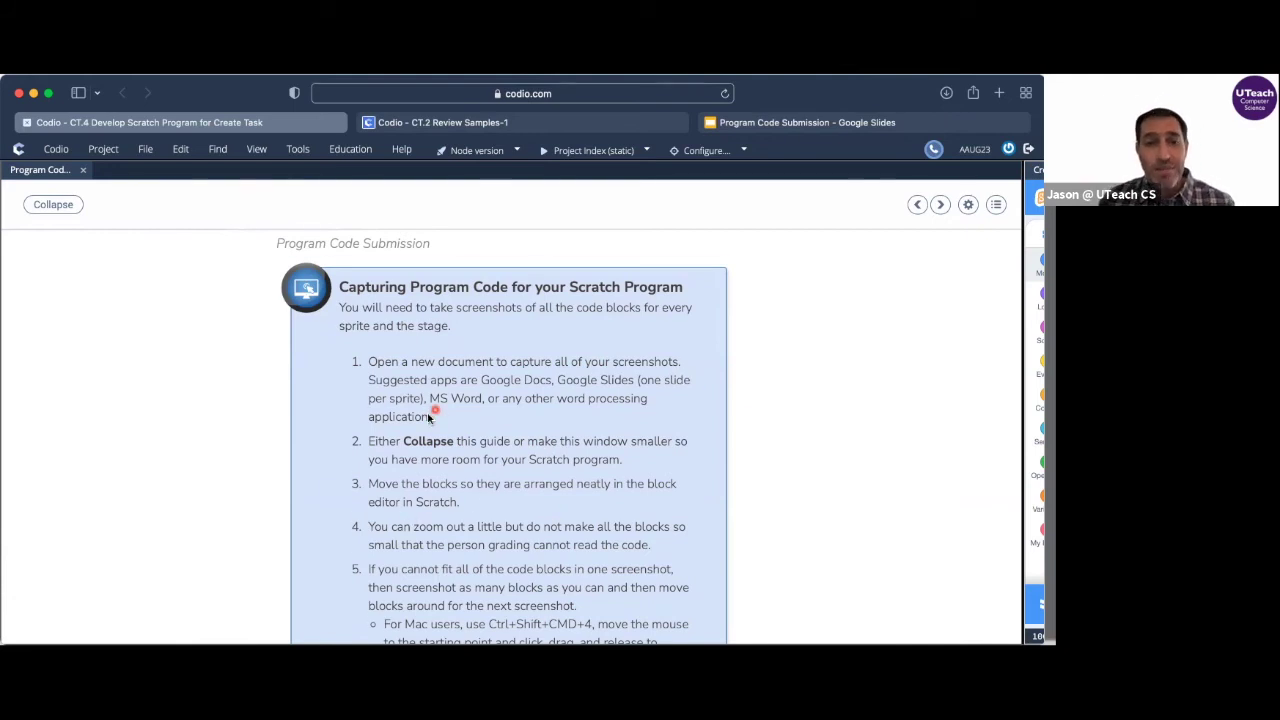
scroll(428, 418, "down", 2)
scroll(428, 418, "down", 3)
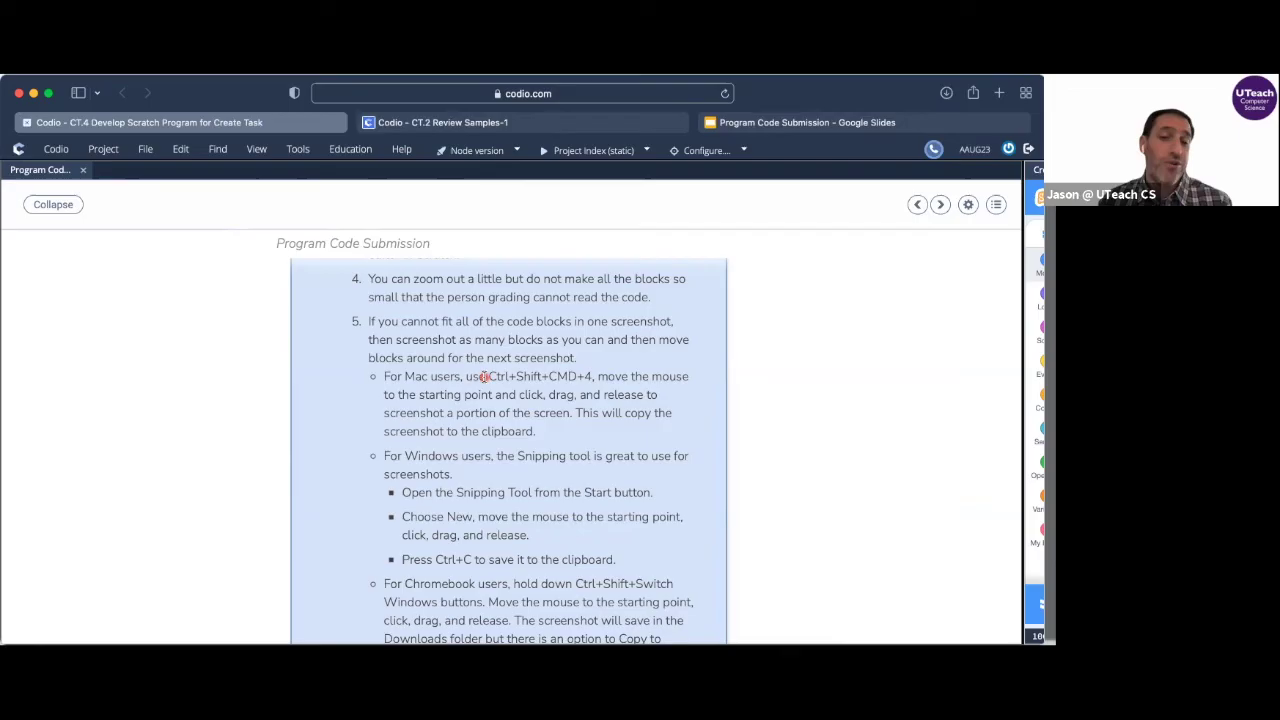
scroll(483, 376, "down", 4)
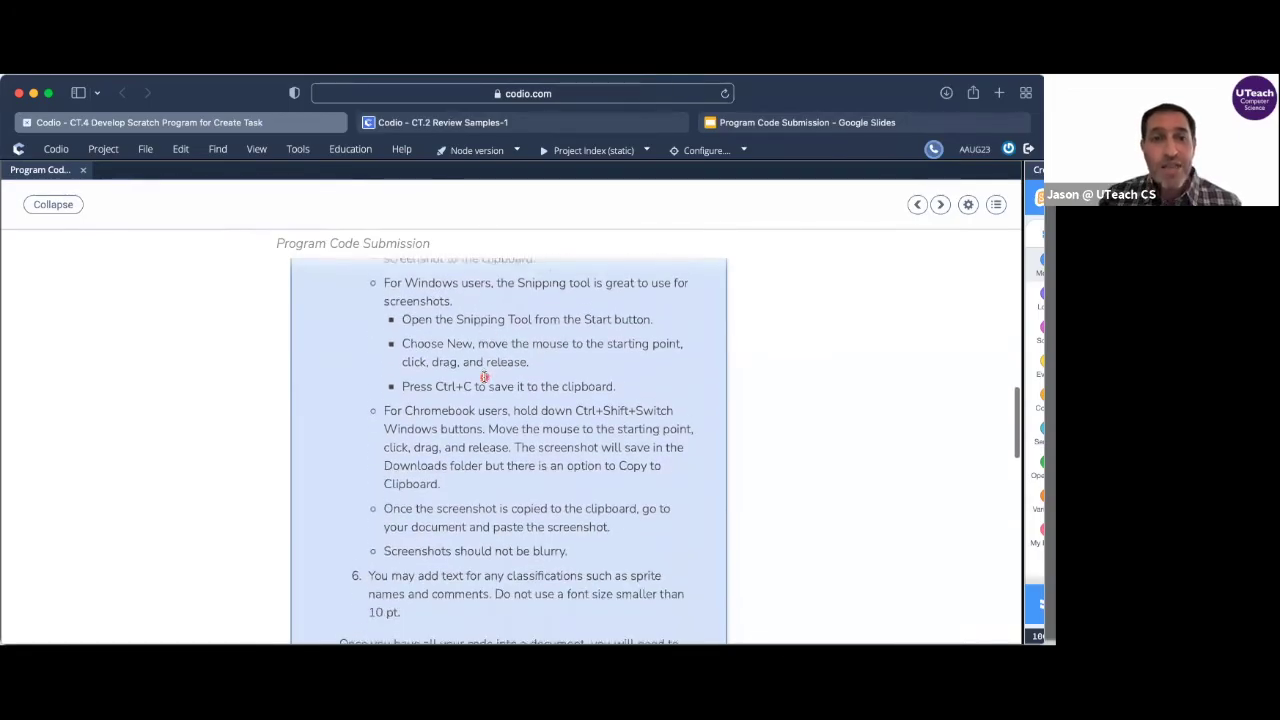